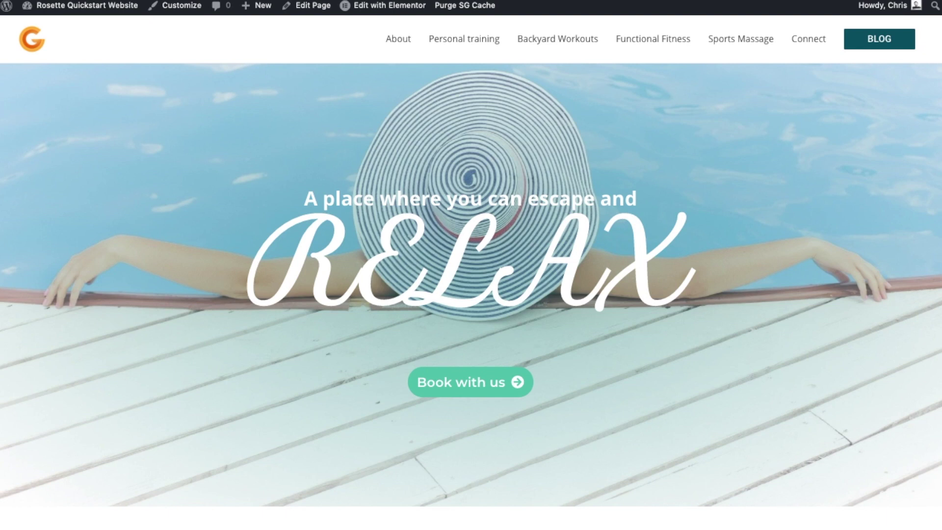
- Visit the Connect page and look over its contact form with Functional Fitness, Backyard Workouts and Private Session choices
{"action": "left_click", "coordinate": [808, 39]}
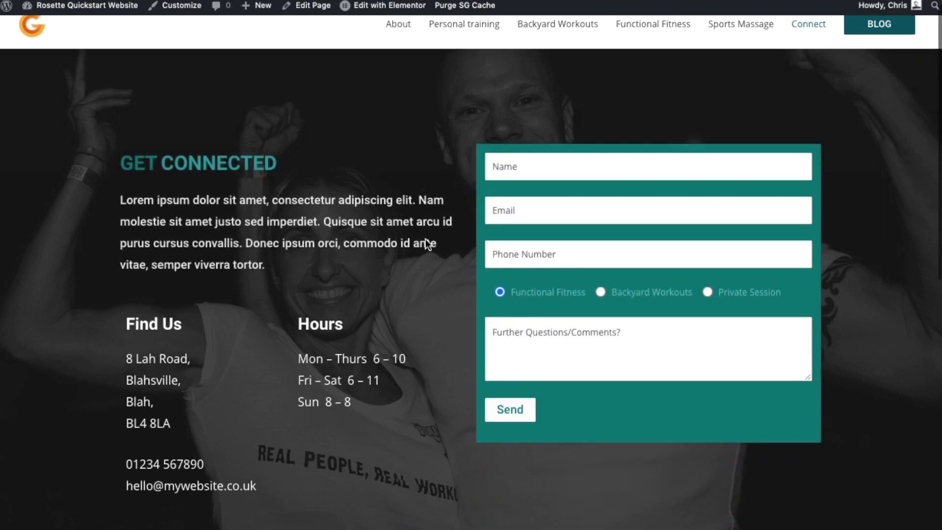
{"action": "scroll", "coordinate": [427, 246], "scroll_direction": "down", "scroll_amount": 1}
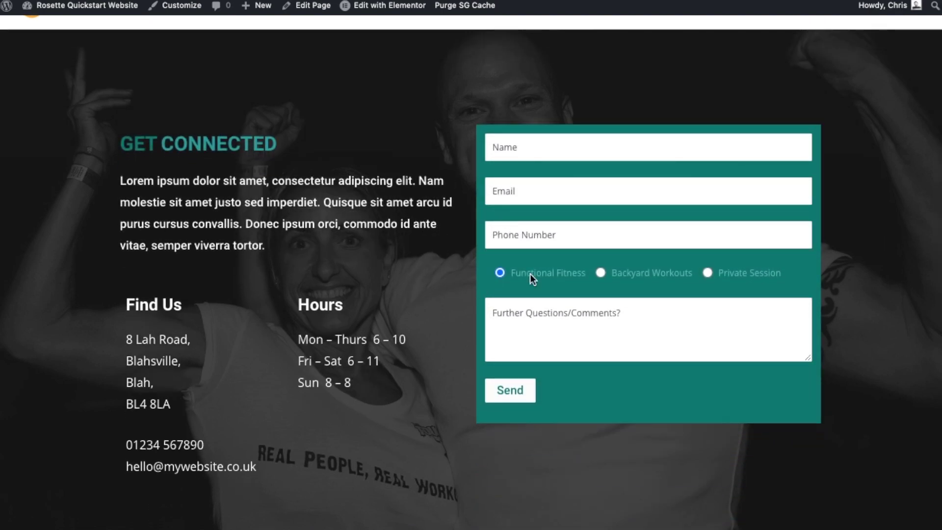
{"action": "left_click", "coordinate": [494, 315]}
{"action": "scroll", "coordinate": [544, 309], "scroll_direction": "up", "scroll_amount": 1}
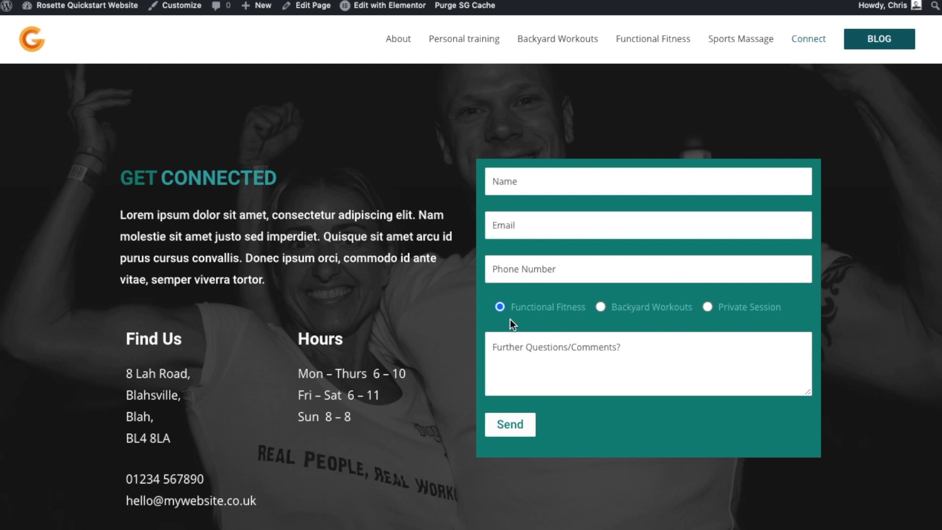
{"action": "mouse_move", "coordinate": [54, 7]}
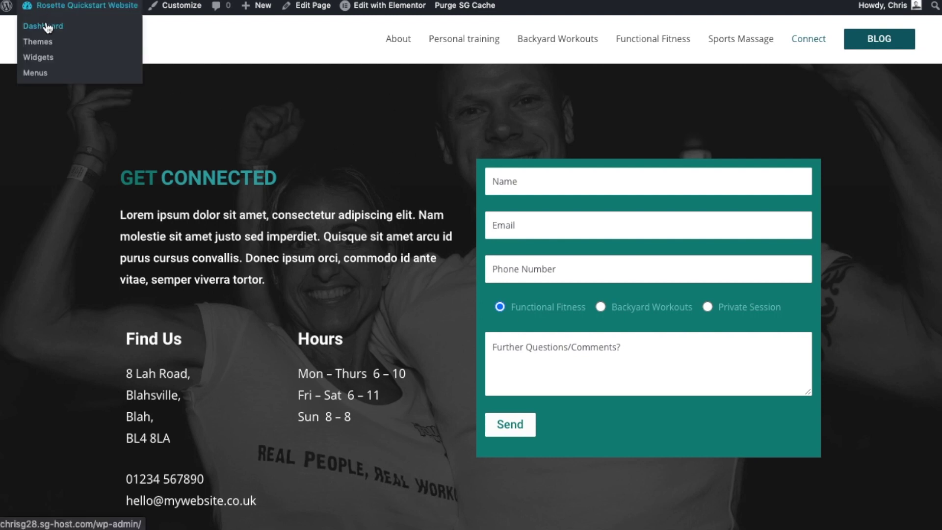
- Go to the dashboard and open Contact > Contact Forms, listing the single Session Bookings form
{"action": "left_click", "coordinate": [46, 26]}
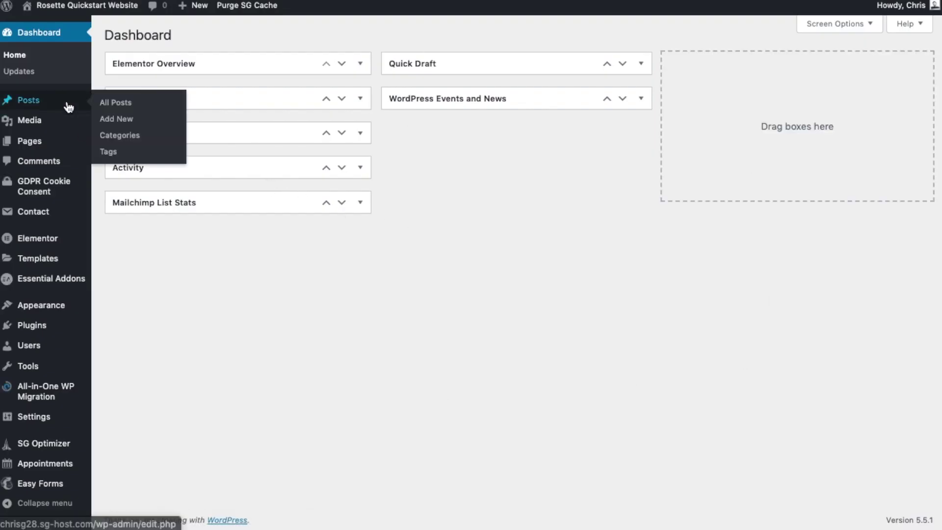
{"action": "mouse_move", "coordinate": [28, 216]}
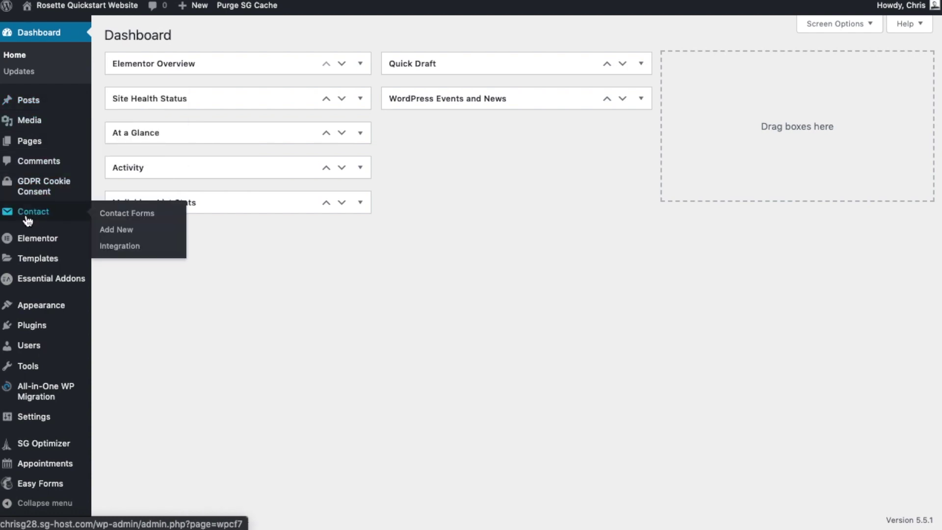
{"action": "left_click", "coordinate": [130, 216]}
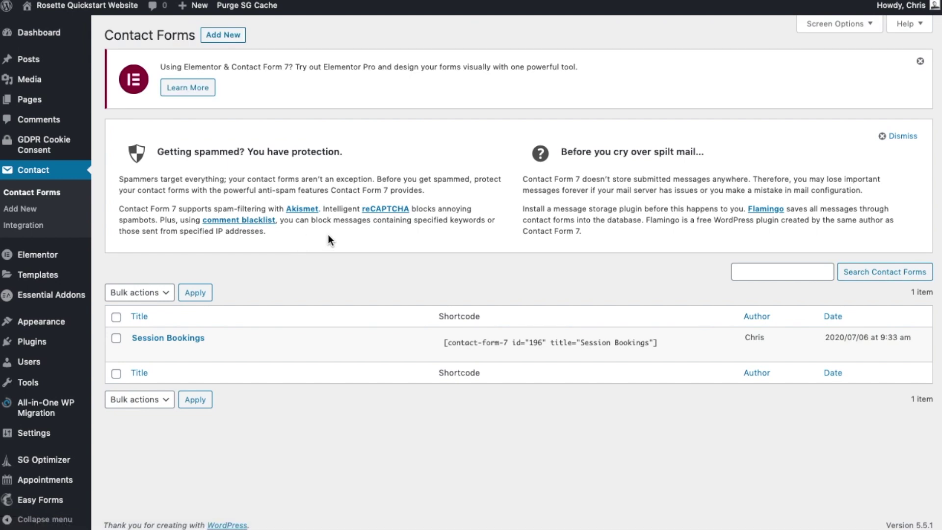
{"action": "scroll", "coordinate": [403, 217], "scroll_direction": "down", "scroll_amount": 1}
{"action": "mouse_move", "coordinate": [196, 342]}
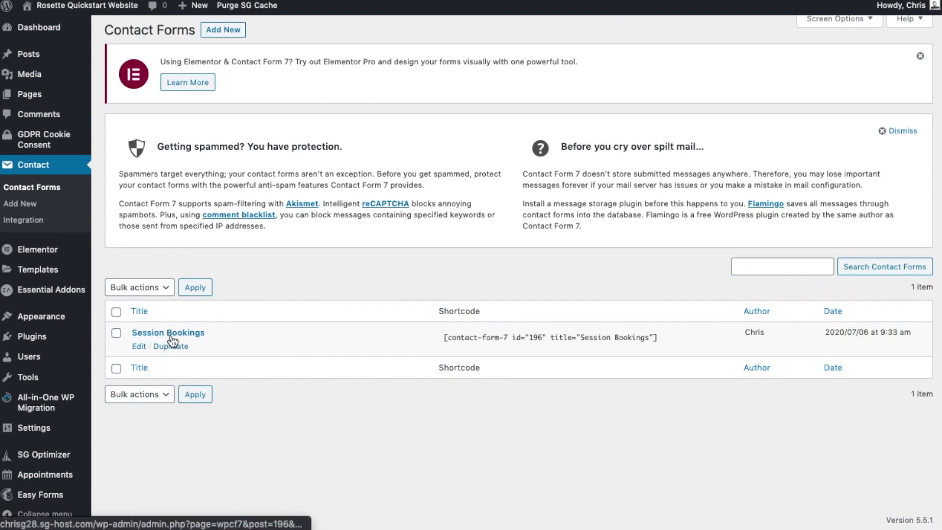
{"action": "right_click", "coordinate": [75, 7]}
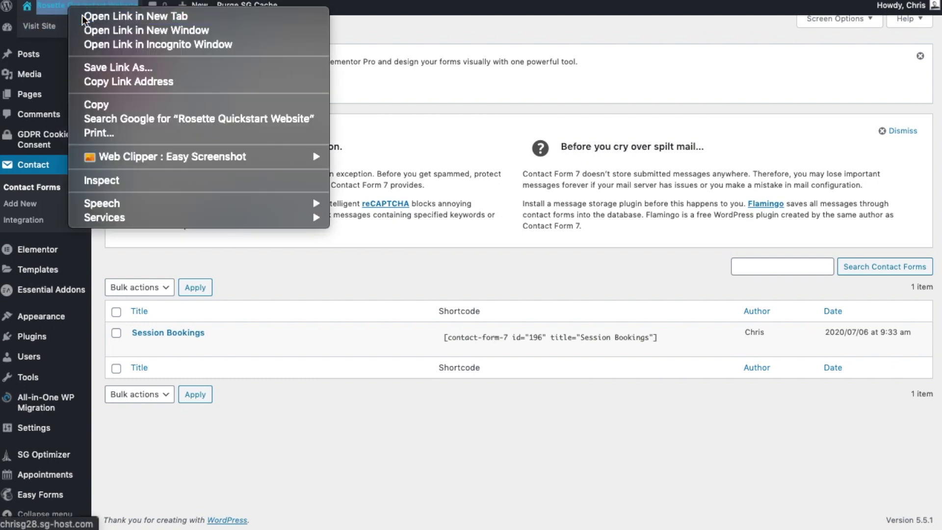
- In a new tab, edit the Connect page's form widget and keep Session Bookings as its form
{"action": "left_click", "coordinate": [84, 17]}
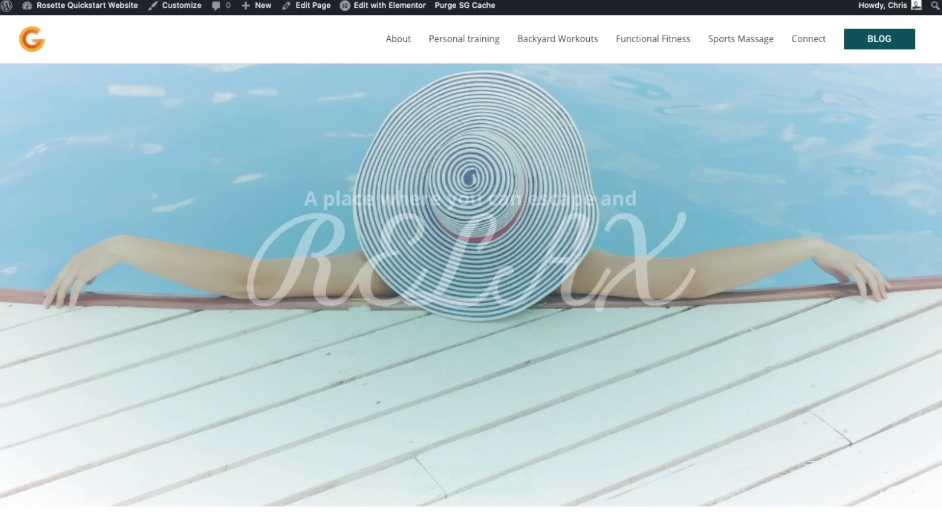
{"action": "left_click", "coordinate": [801, 43]}
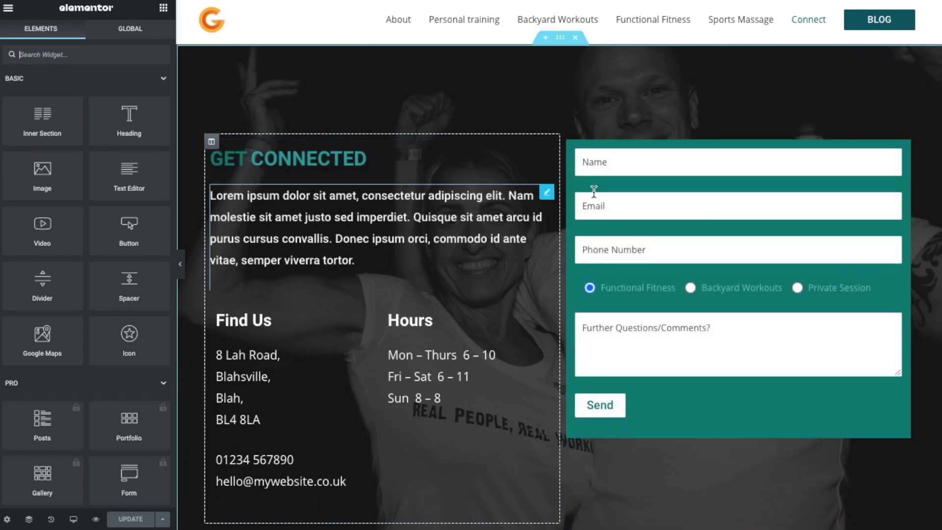
{"action": "left_click", "coordinate": [902, 147]}
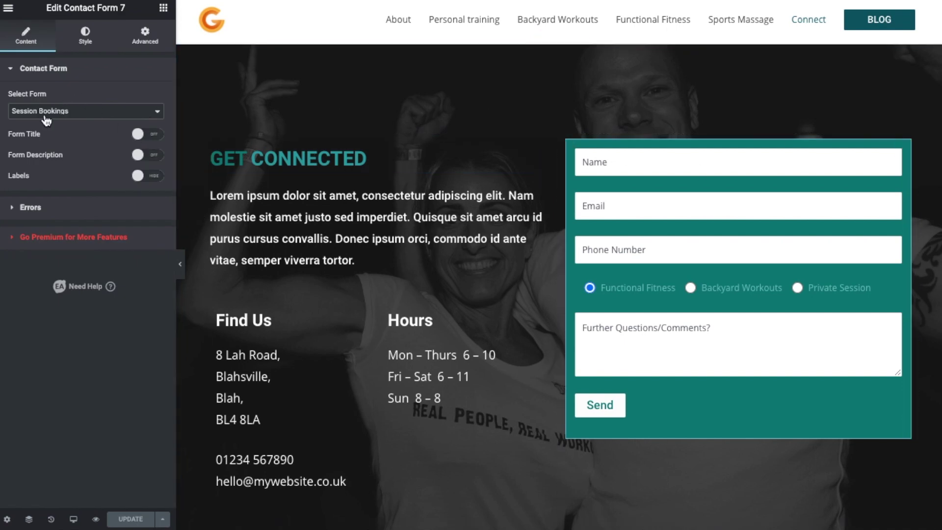
{"action": "left_click", "coordinate": [147, 119]}
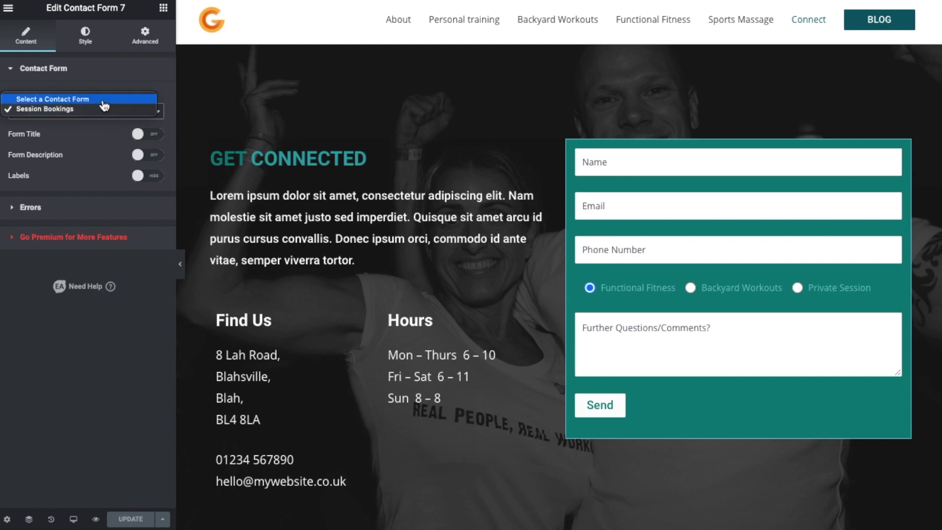
{"action": "left_click", "coordinate": [54, 114]}
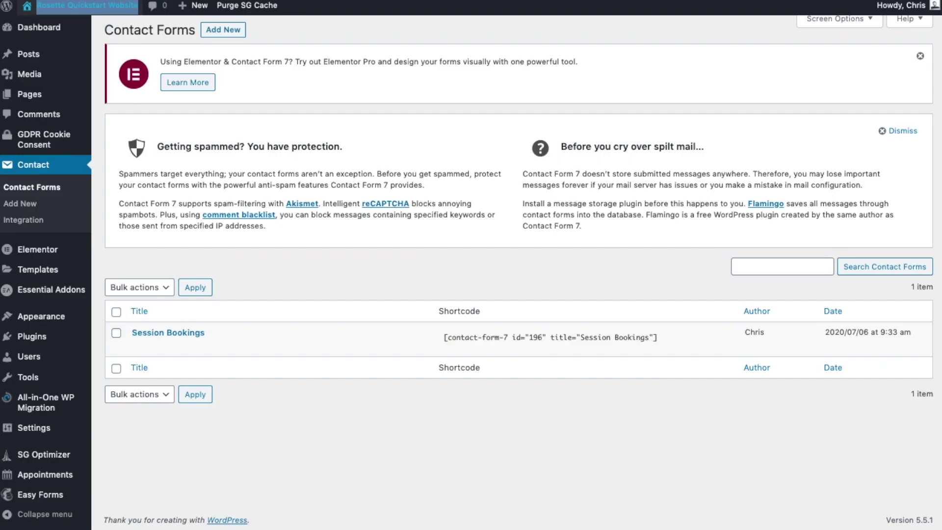
- Open Session Bookings for editing and review its name, email, phone, session, message and Send tags
{"action": "mouse_move", "coordinate": [200, 340]}
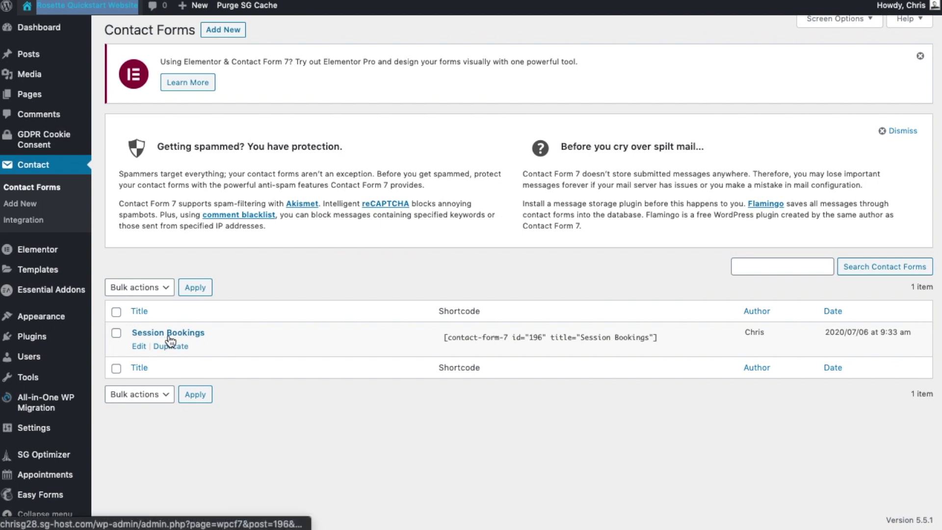
{"action": "left_click", "coordinate": [140, 348]}
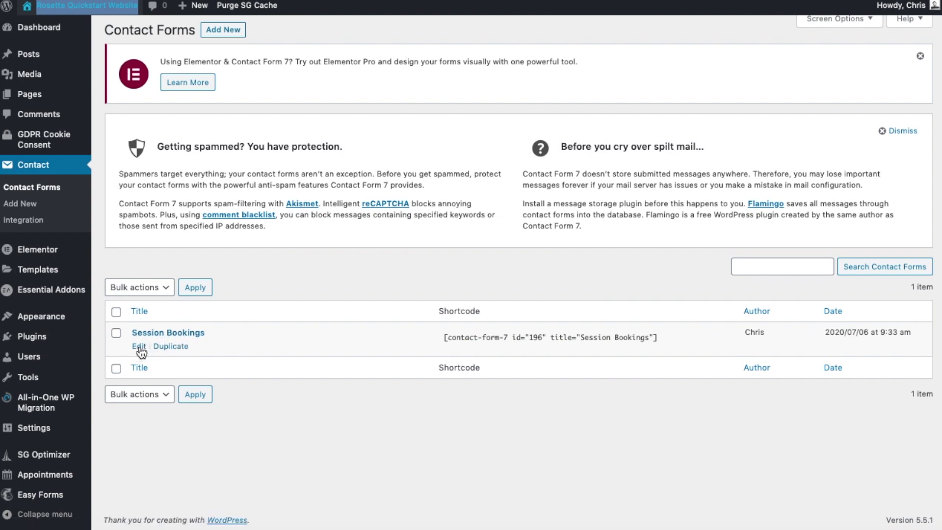
{"action": "scroll", "coordinate": [406, 328], "scroll_direction": "down", "scroll_amount": 2}
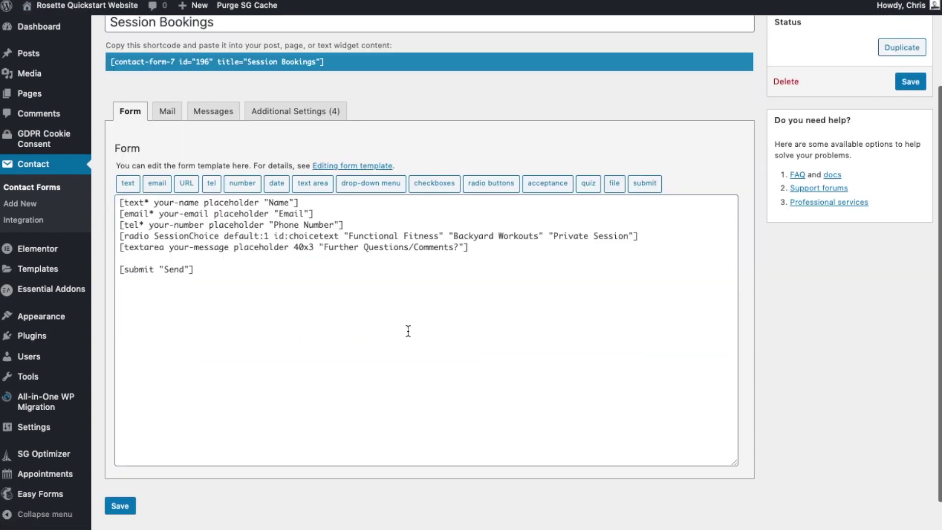
{"action": "scroll", "coordinate": [398, 323], "scroll_direction": "up", "scroll_amount": 1}
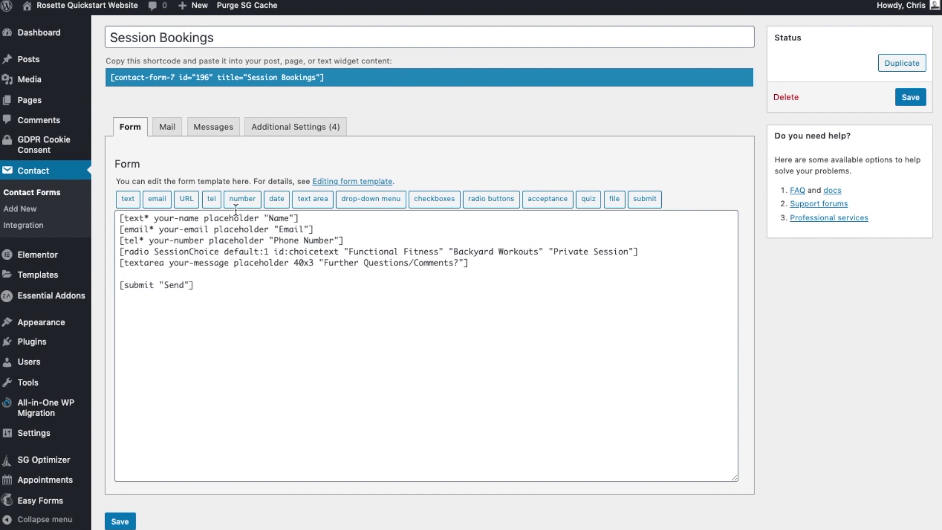
{"action": "scroll", "coordinate": [410, 332], "scroll_direction": "up", "scroll_amount": 1}
{"action": "scroll", "coordinate": [404, 334], "scroll_direction": "up", "scroll_amount": 1}
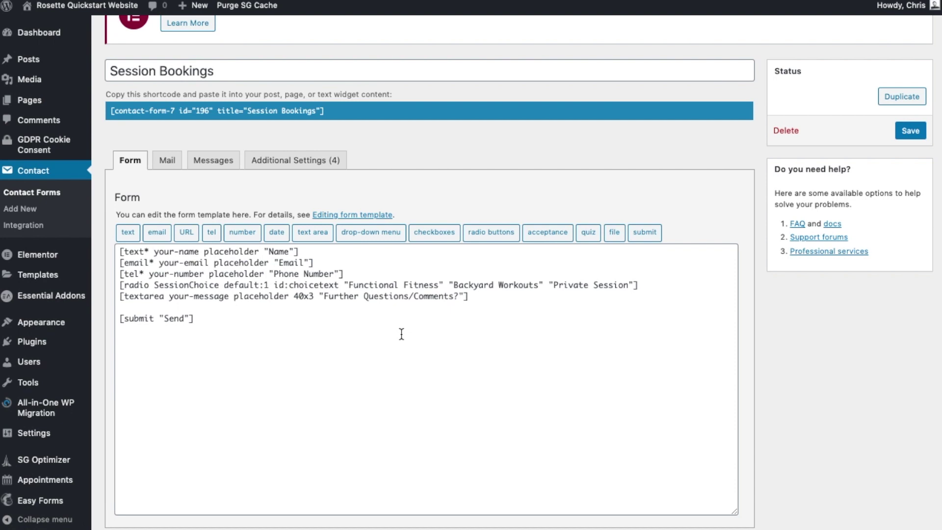
{"action": "scroll", "coordinate": [398, 334], "scroll_direction": "up", "scroll_amount": 1}
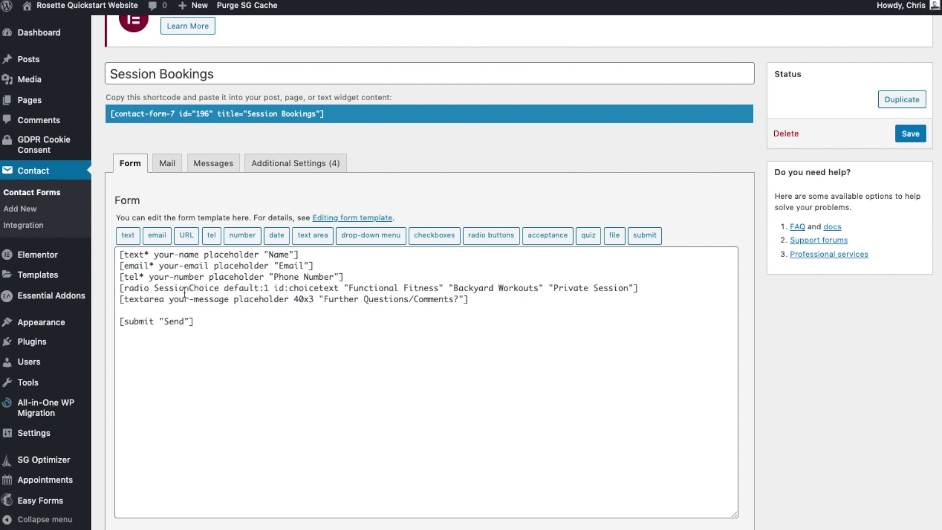
{"action": "left_click", "coordinate": [231, 310]}
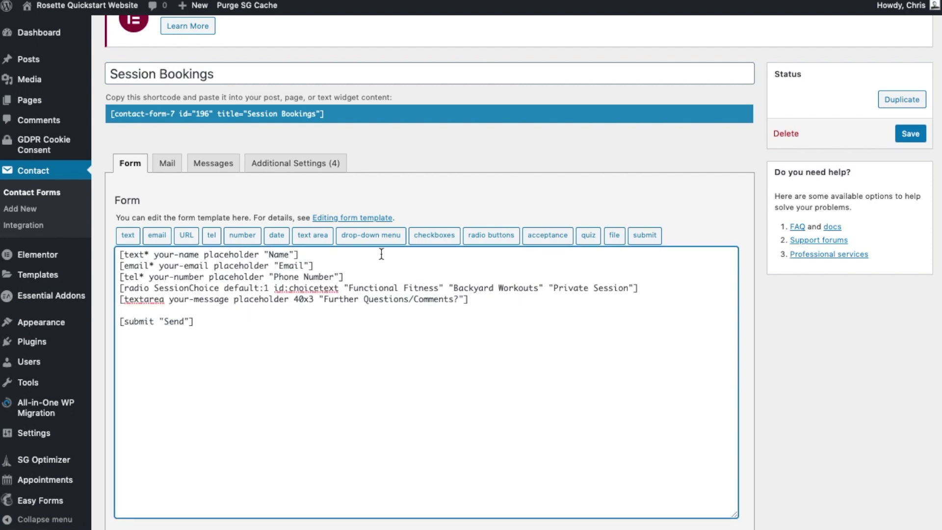
- Insert a date field tag, [date date-962], above Send and save the form
{"action": "left_click", "coordinate": [278, 235]}
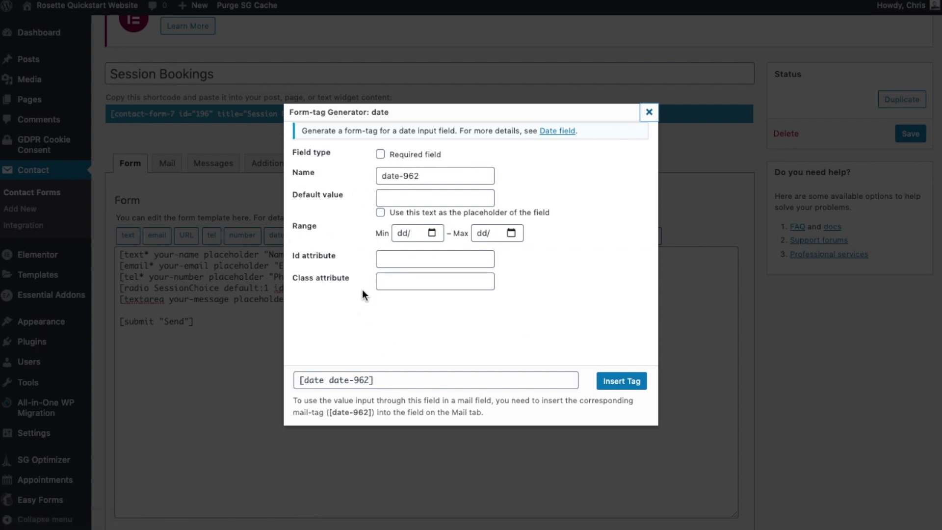
{"action": "left_click", "coordinate": [619, 380]}
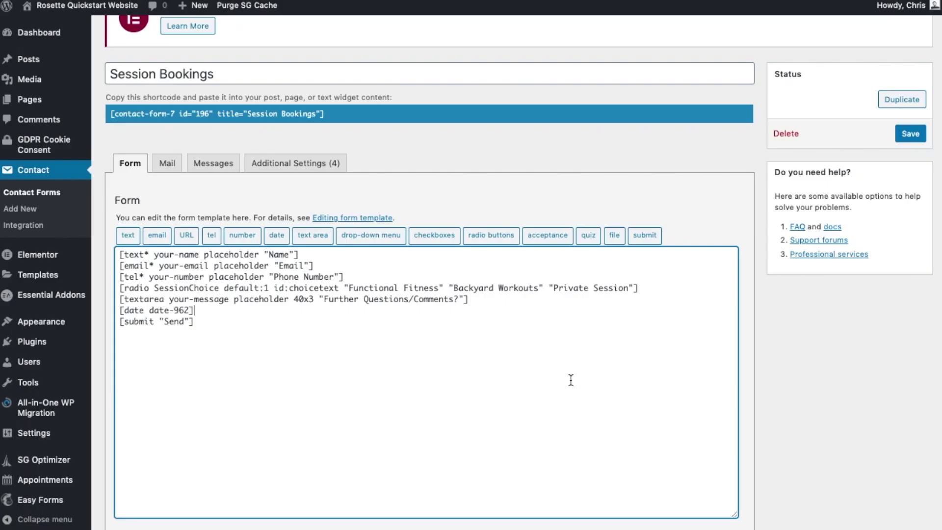
{"action": "scroll", "coordinate": [246, 349], "scroll_direction": "down", "scroll_amount": 2}
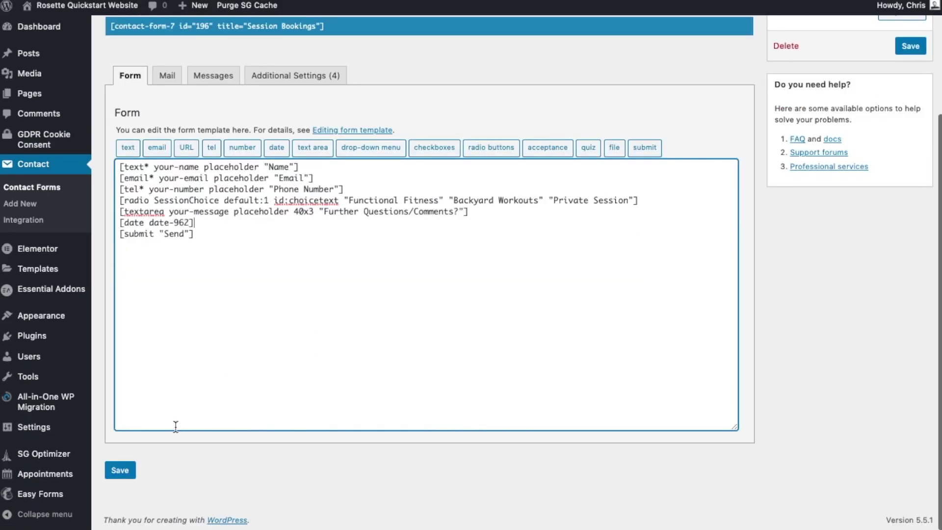
{"action": "left_click", "coordinate": [119, 472]}
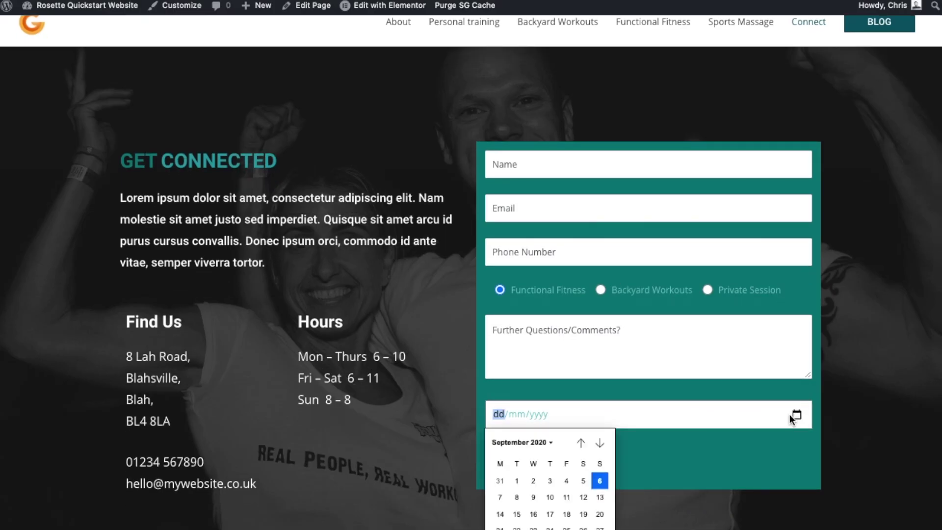
- Test the live form's date picker, settling on 22/09/2020, then select the date tag in the editor
{"action": "left_click", "coordinate": [553, 497]}
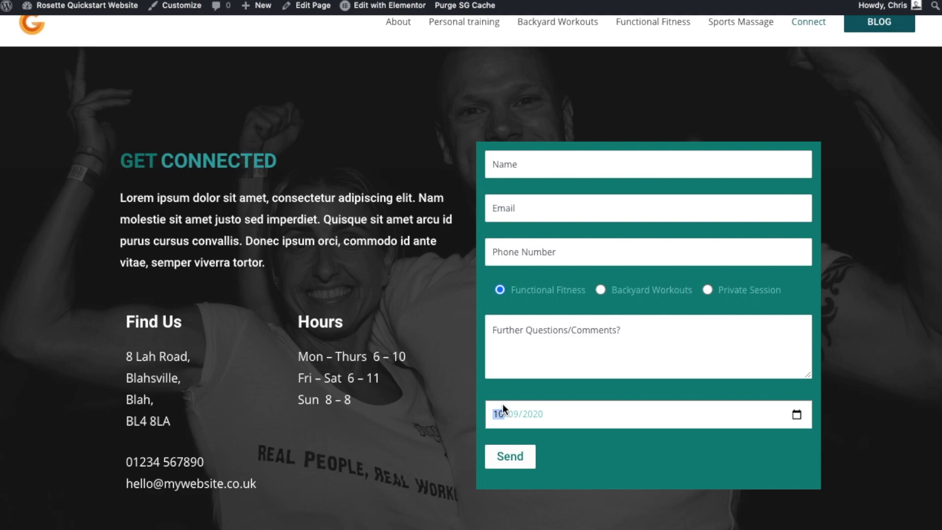
{"action": "key", "text": "ctrl+Tab"}
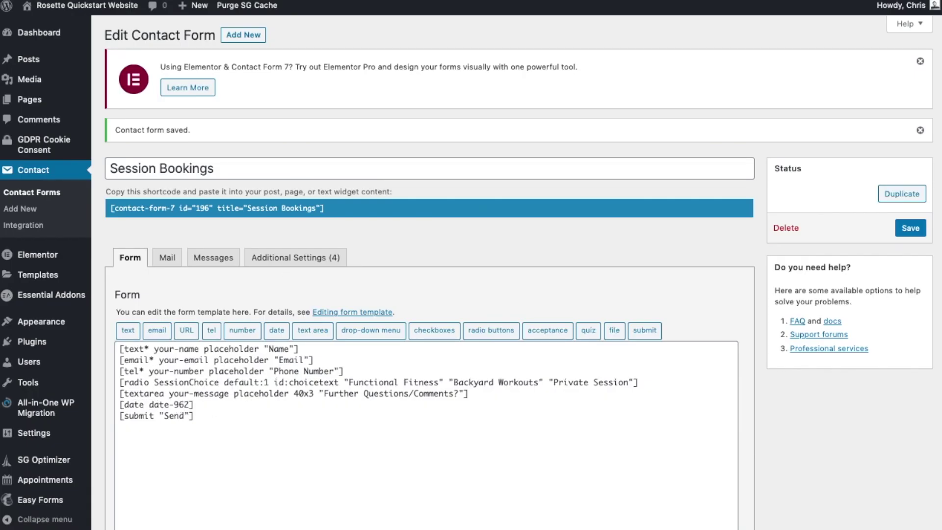
{"action": "key", "text": "ctrl+Tab"}
{"action": "scroll", "coordinate": [654, 323], "scroll_direction": "down", "scroll_amount": 2}
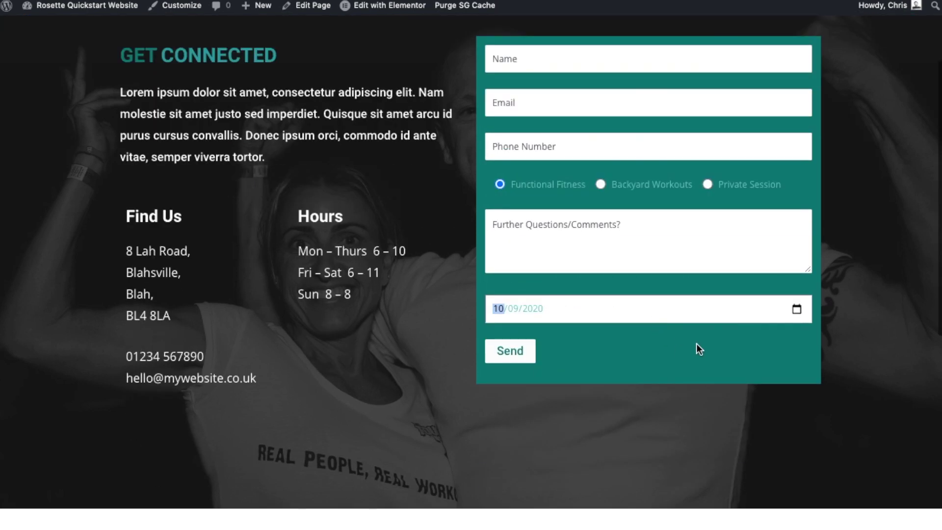
{"action": "left_click", "coordinate": [795, 309]}
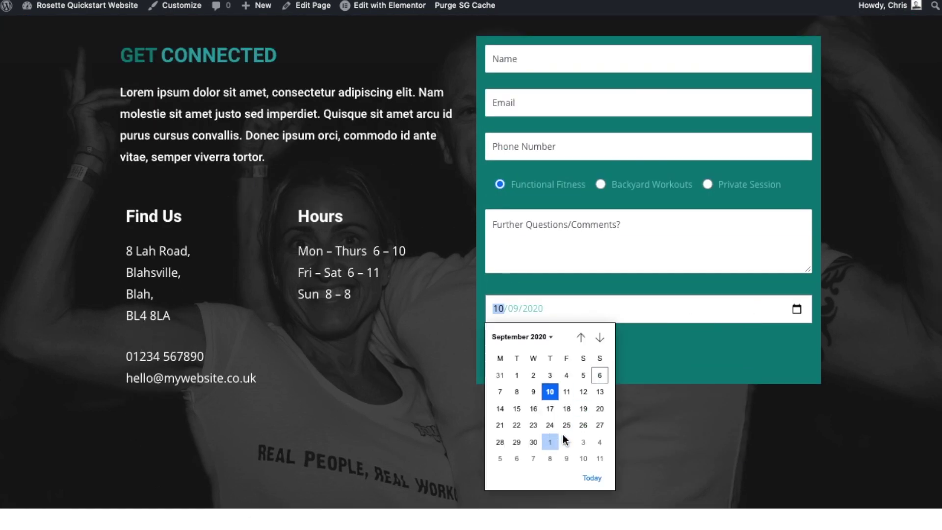
{"action": "left_click", "coordinate": [566, 424]}
{"action": "left_click", "coordinate": [795, 309]}
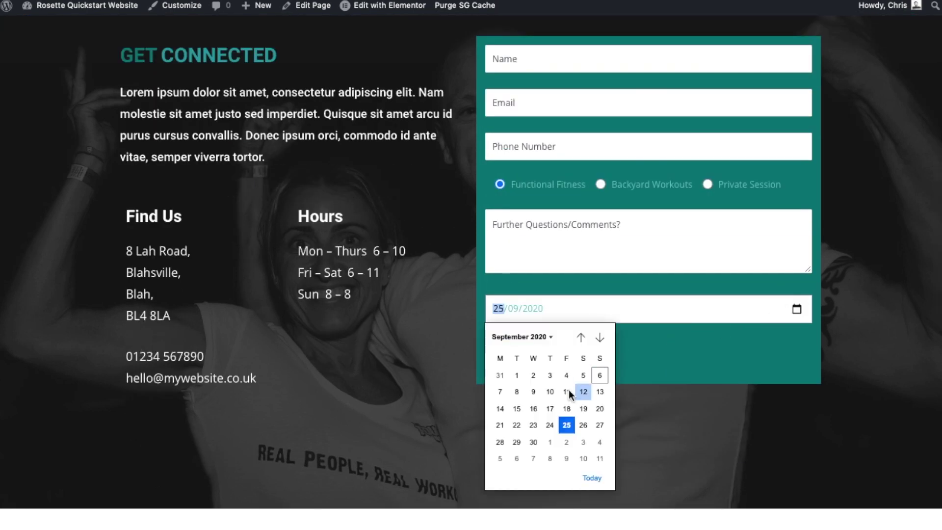
{"action": "left_click", "coordinate": [510, 425]}
{"action": "scroll", "coordinate": [576, 346], "scroll_direction": "up", "scroll_amount": 2}
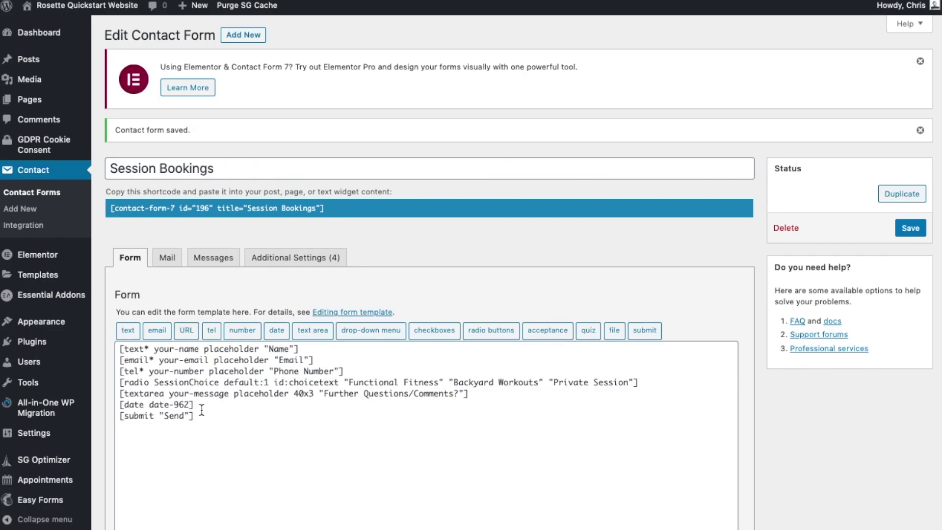
{"action": "left_click_drag", "start_coordinate": [199, 405], "coordinate": [136, 415]}
- Delete the [date date-962] tag, rename 'Functional Fitness' to 'Awesome Fitness', and save the form
{"action": "key", "text": "BackSpace"}
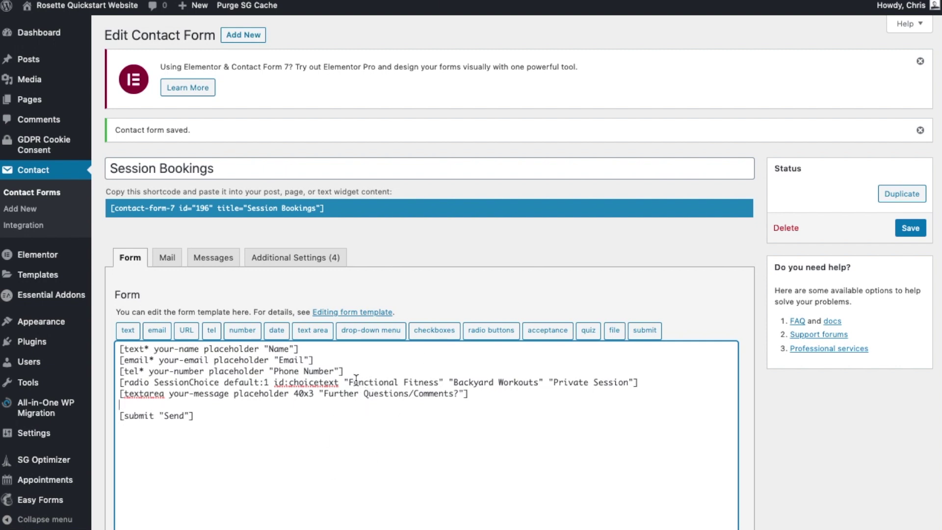
{"action": "left_click_drag", "start_coordinate": [348, 383], "coordinate": [440, 385]}
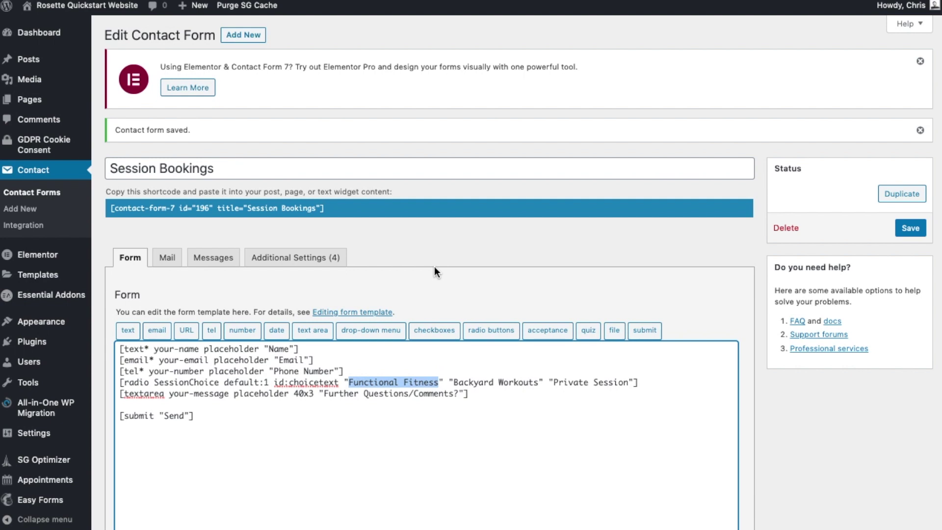
{"action": "type", "text": "Awesome Fitness"}
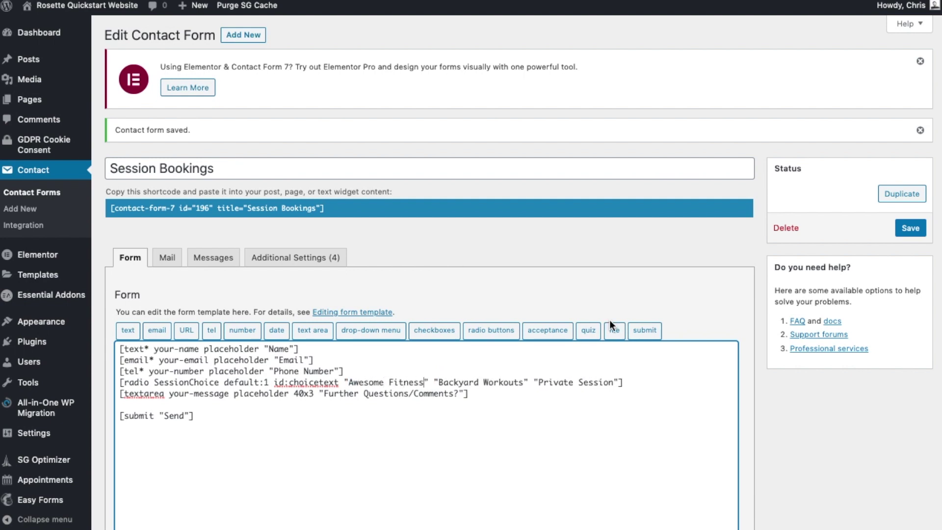
{"action": "scroll", "coordinate": [343, 319], "scroll_direction": "down", "scroll_amount": 5}
{"action": "left_click", "coordinate": [113, 512]}
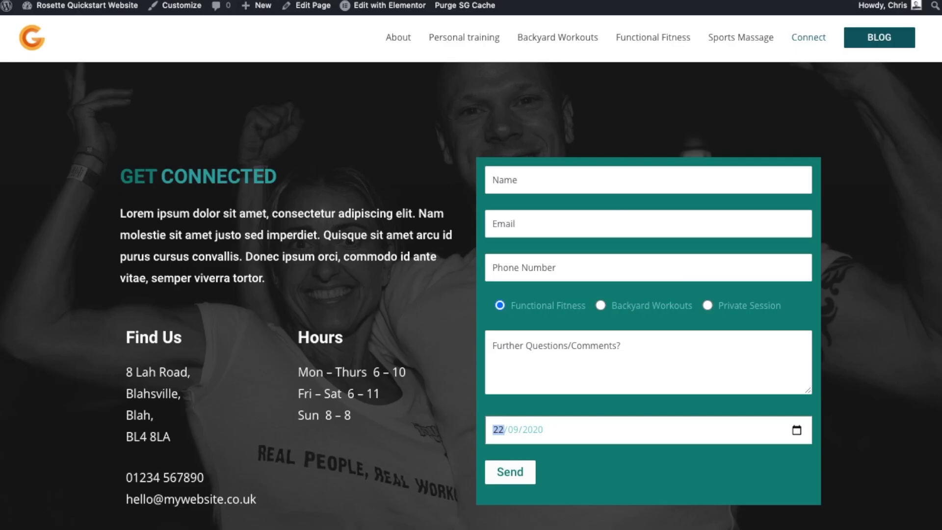
- Reload the live Connect page, try the Backyard Workouts and Private Session options, then return to the editor
{"action": "key", "text": "super+r"}
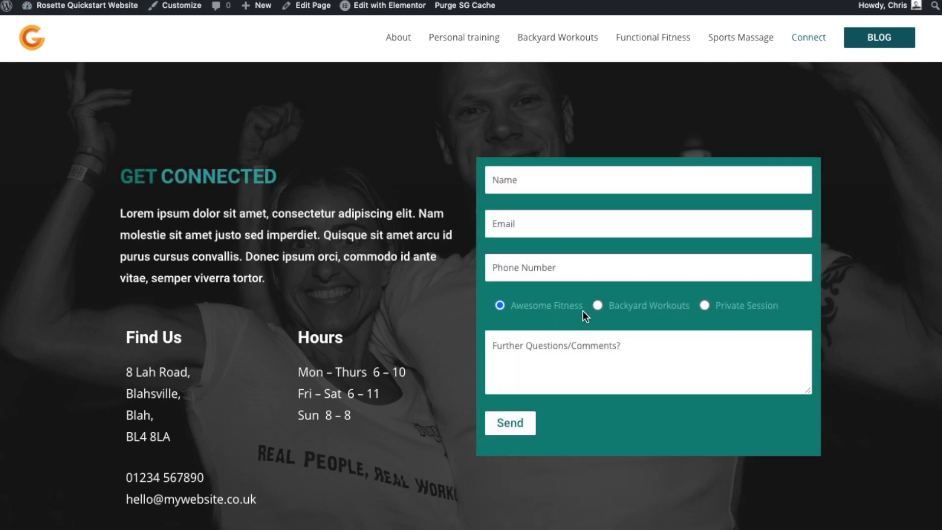
{"action": "left_click", "coordinate": [598, 306]}
{"action": "left_click", "coordinate": [705, 306]}
{"action": "key", "text": "ctrl+Tab"}
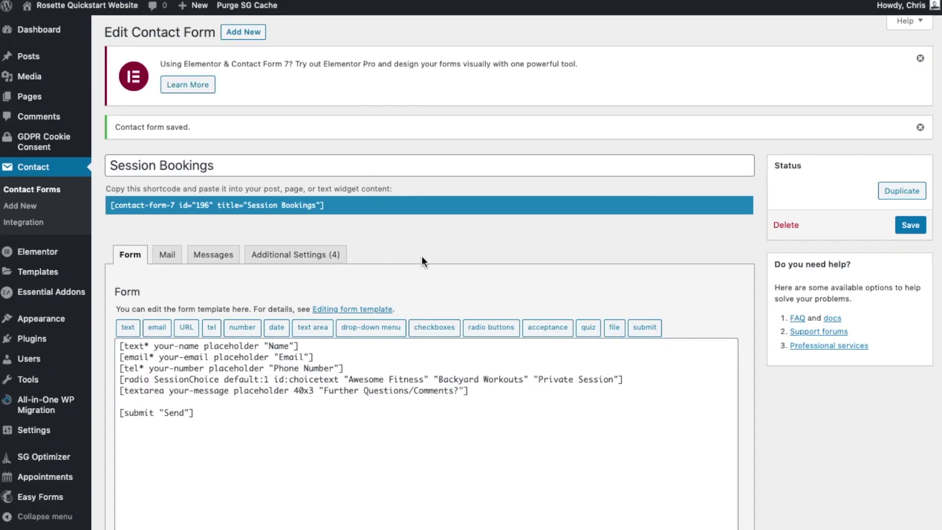
- Show the Session Bookings mail settings, briefly going back to the Form template first
{"action": "scroll", "coordinate": [420, 254], "scroll_direction": "down", "scroll_amount": 2}
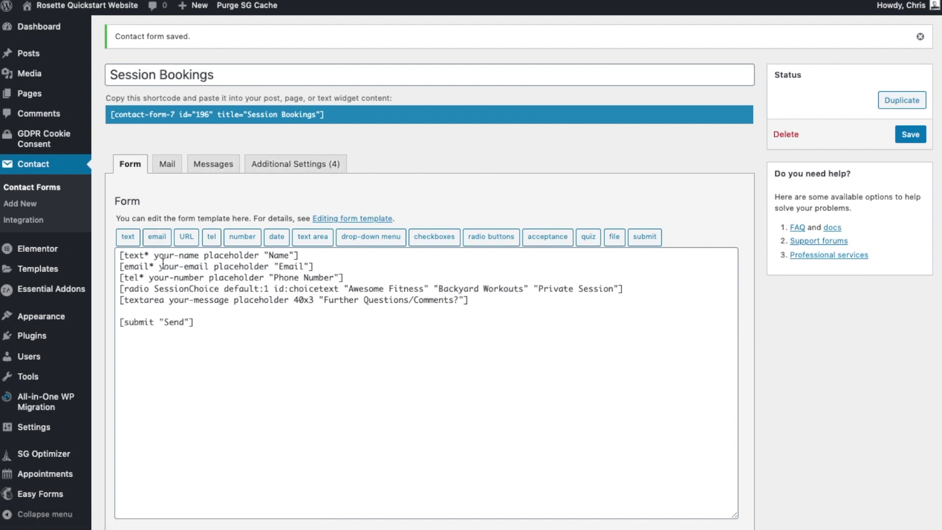
{"action": "left_click", "coordinate": [167, 169]}
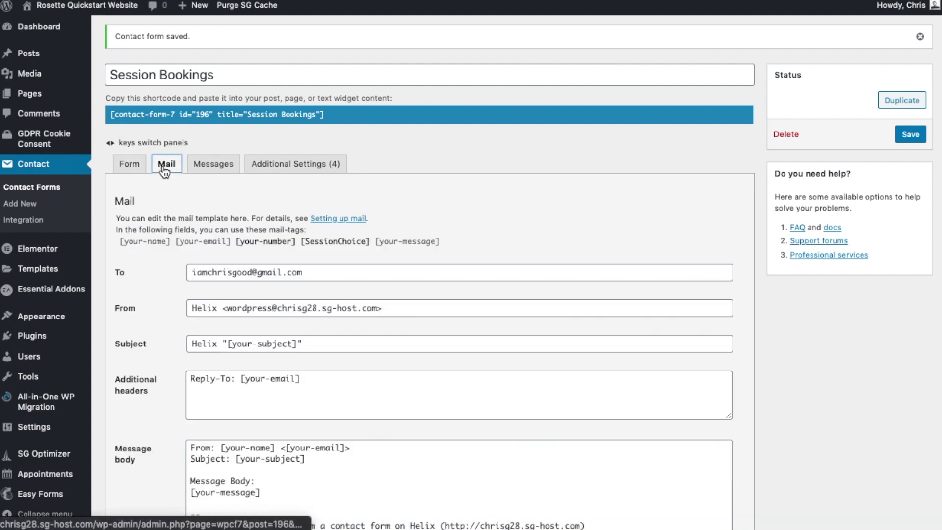
{"action": "left_click", "coordinate": [145, 165]}
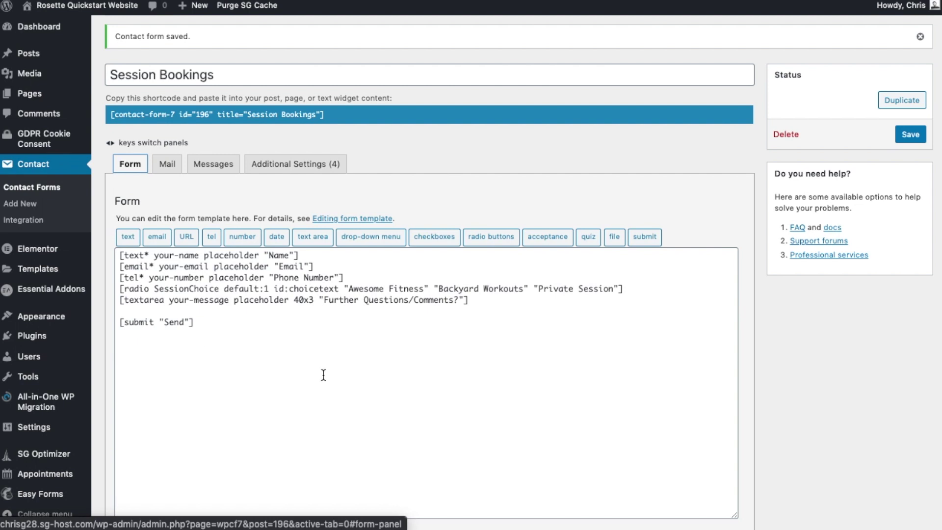
{"action": "left_click", "coordinate": [167, 167]}
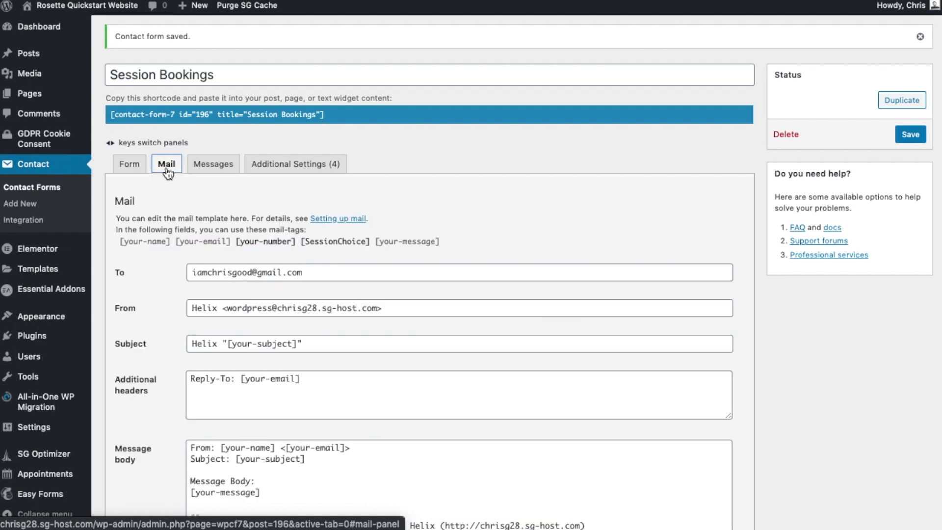
- Review the mail recipient (To) address without changing it
{"action": "scroll", "coordinate": [167, 191], "scroll_direction": "down", "scroll_amount": 1}
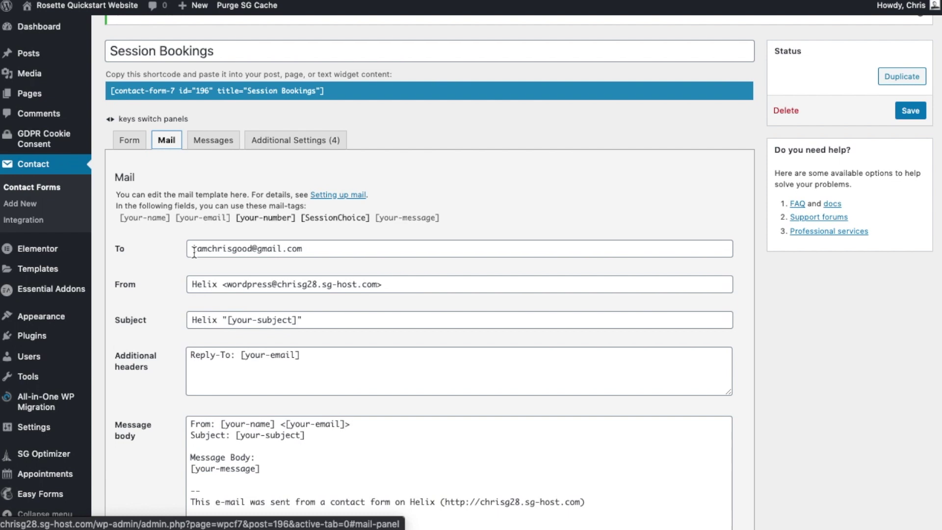
{"action": "left_click_drag", "start_coordinate": [191, 249], "coordinate": [301, 249]}
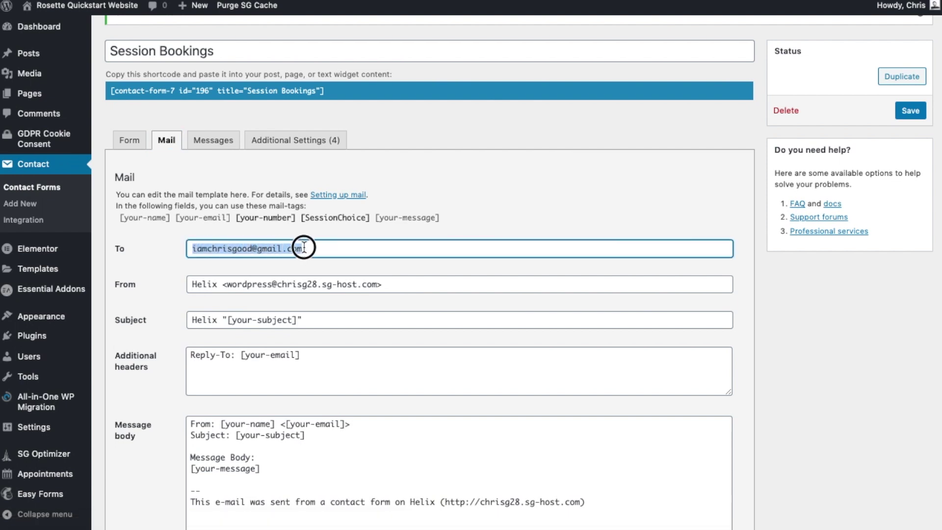
{"action": "scroll", "coordinate": [178, 260], "scroll_direction": "down", "scroll_amount": 1}
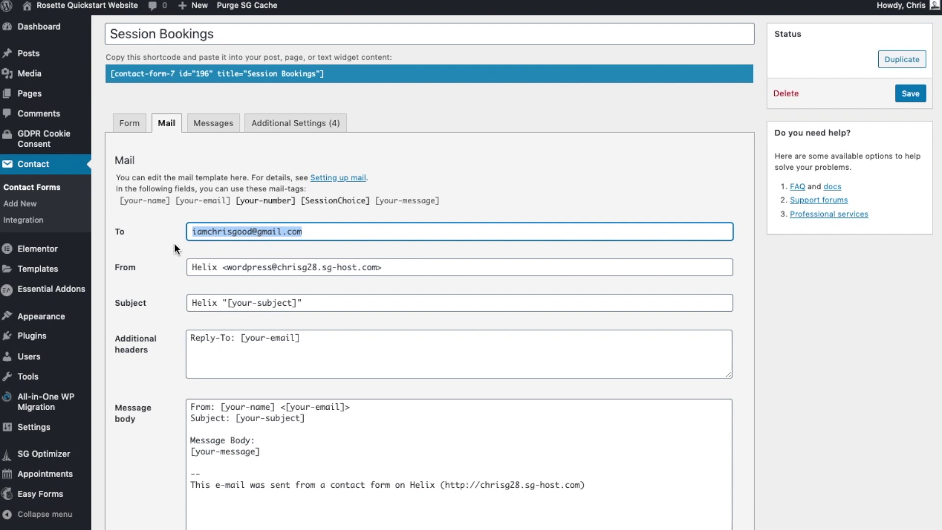
{"action": "scroll", "coordinate": [172, 242], "scroll_direction": "down", "scroll_amount": 3}
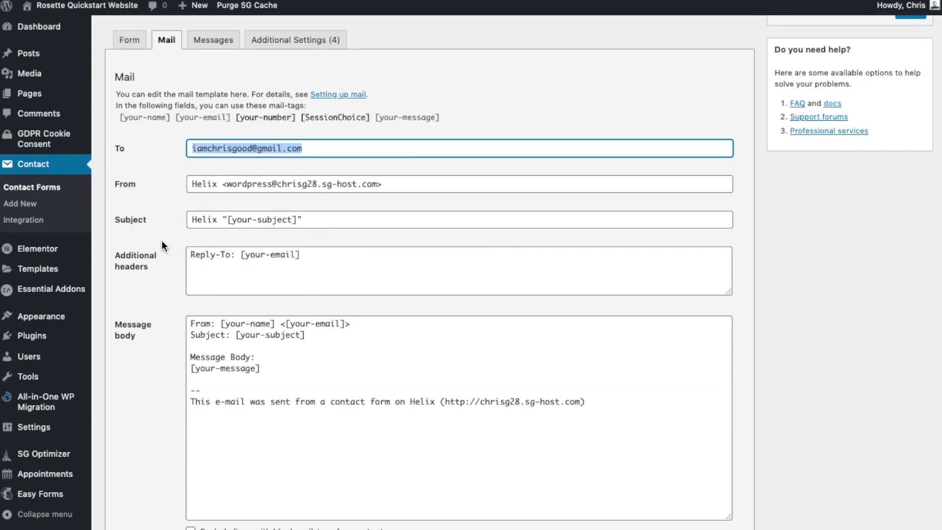
{"action": "key", "text": "Tab"}
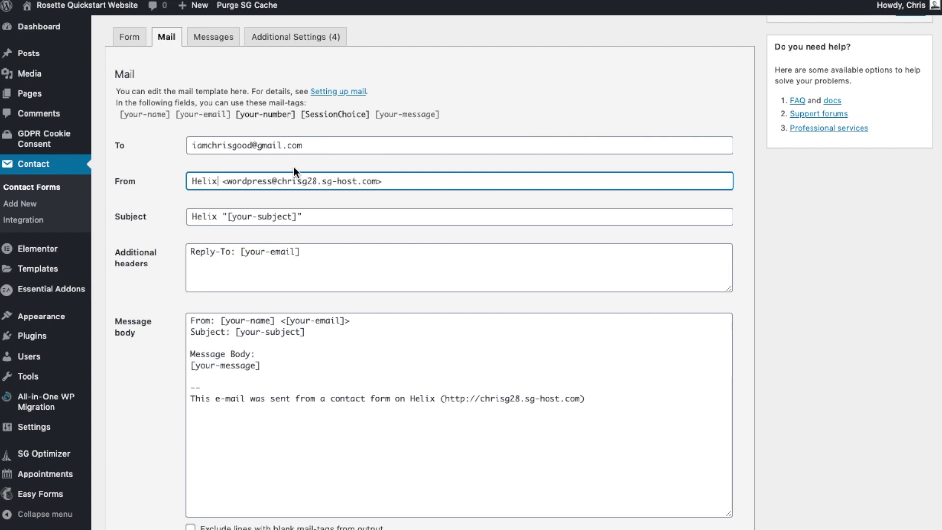
- Check the From and Subject fields unchanged, then view the form's response messages
{"action": "left_click_drag", "start_coordinate": [227, 216], "coordinate": [292, 216]}
{"action": "scroll", "coordinate": [248, 241], "scroll_direction": "down", "scroll_amount": 2}
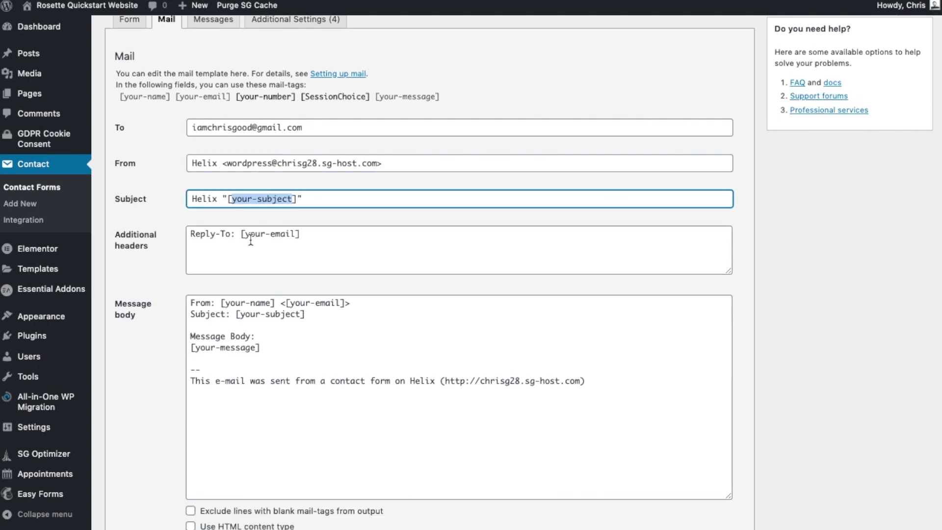
{"action": "scroll", "coordinate": [215, 280], "scroll_direction": "down", "scroll_amount": 3}
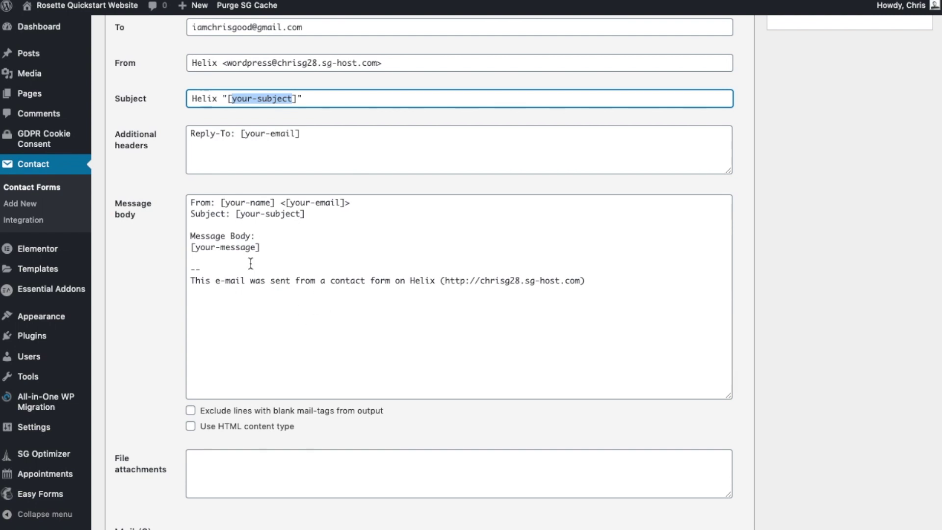
{"action": "scroll", "coordinate": [530, 300], "scroll_direction": "up", "scroll_amount": 12}
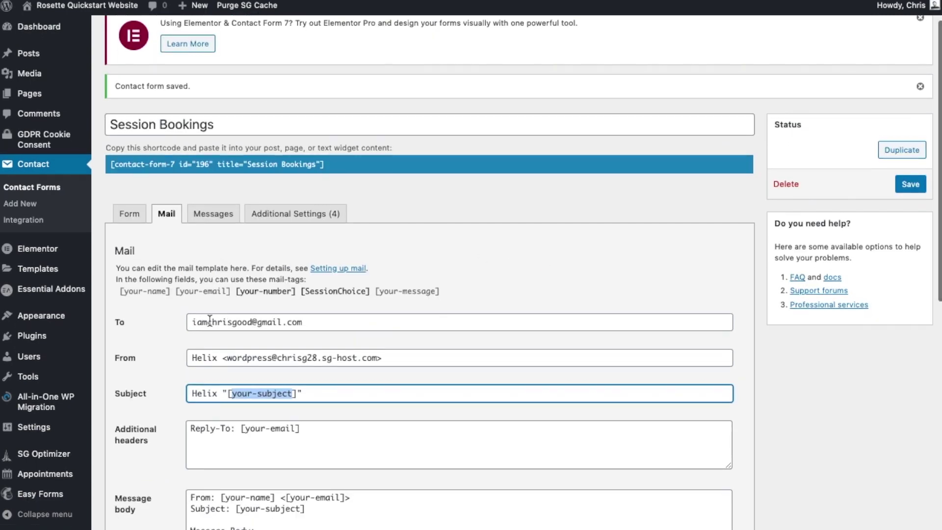
{"action": "left_click_drag", "start_coordinate": [193, 321], "coordinate": [307, 322]}
{"action": "left_click", "coordinate": [370, 327]}
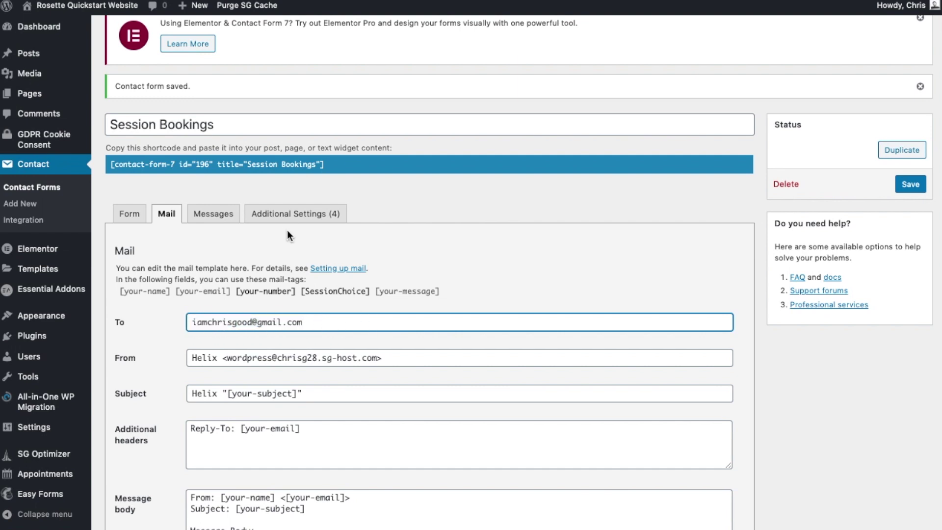
{"action": "left_click", "coordinate": [213, 213]}
{"action": "scroll", "coordinate": [307, 268], "scroll_direction": "down", "scroll_amount": 2}
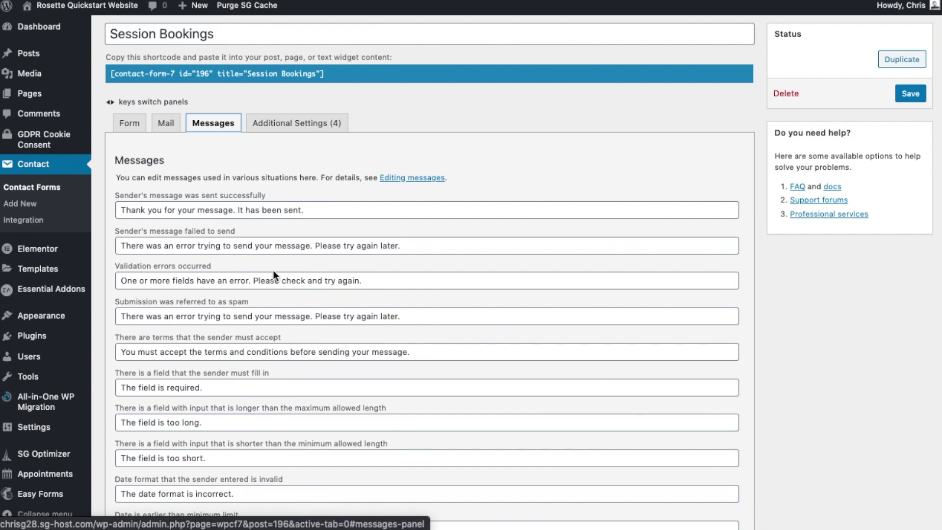
- Review the Additional Settings snippet (#choicetext color: #000000) and the Mail settings again
{"action": "key", "text": "Right"}
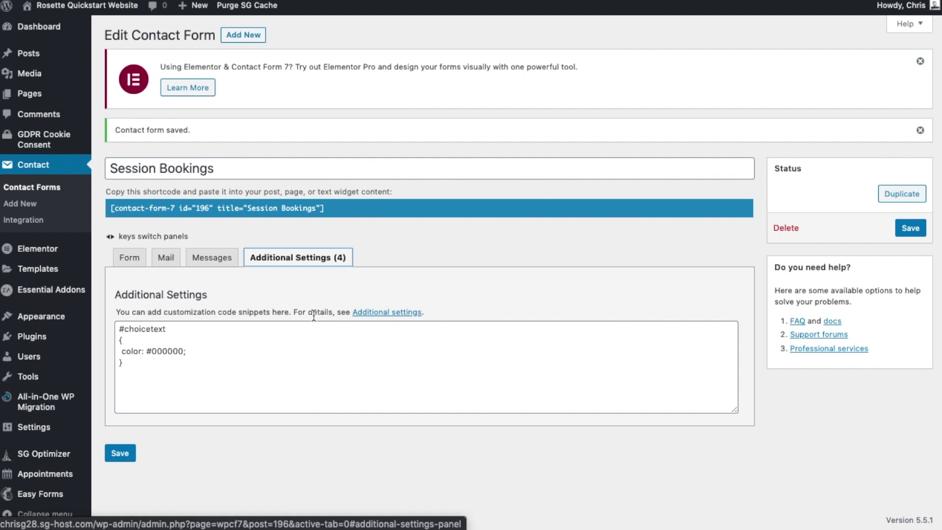
{"action": "left_click", "coordinate": [133, 264]}
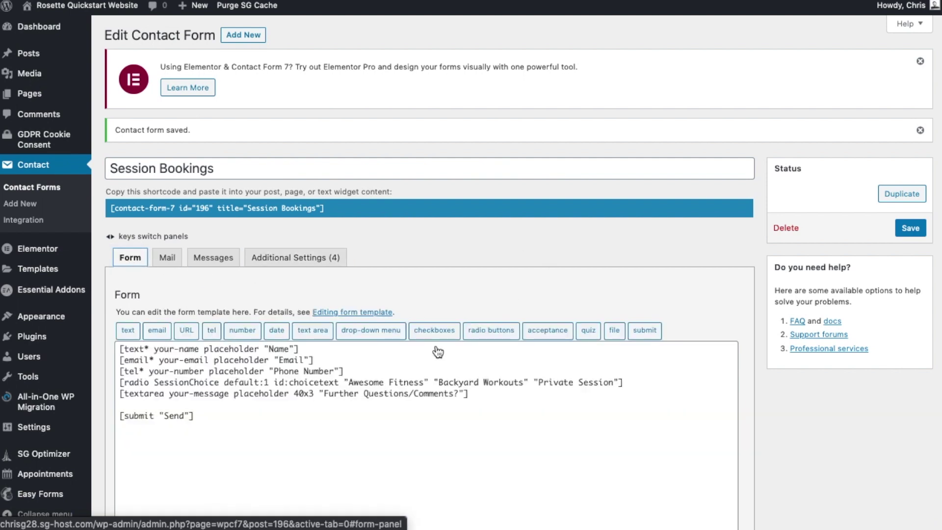
{"action": "scroll", "coordinate": [384, 319], "scroll_direction": "down", "scroll_amount": 5}
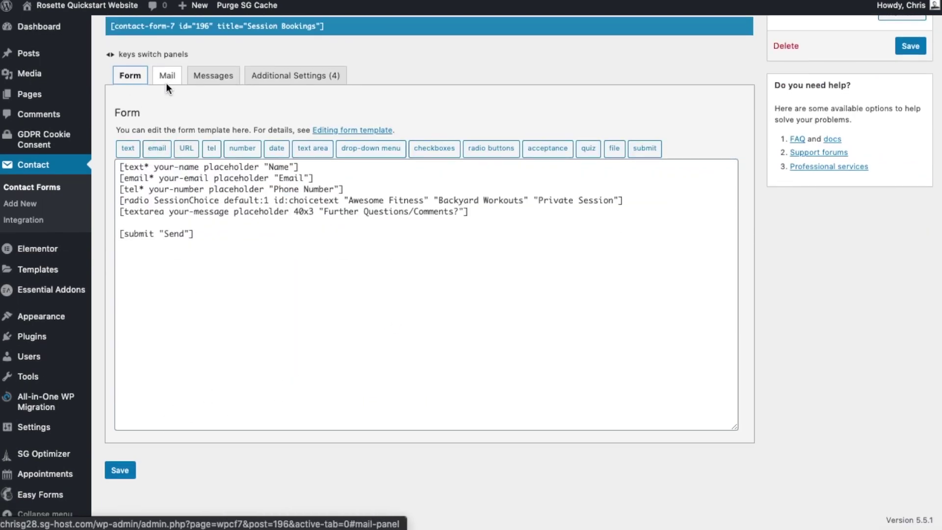
{"action": "left_click", "coordinate": [167, 75]}
- Save the contact form from the Form tab and reload the live Connect page
{"action": "left_click", "coordinate": [133, 77]}
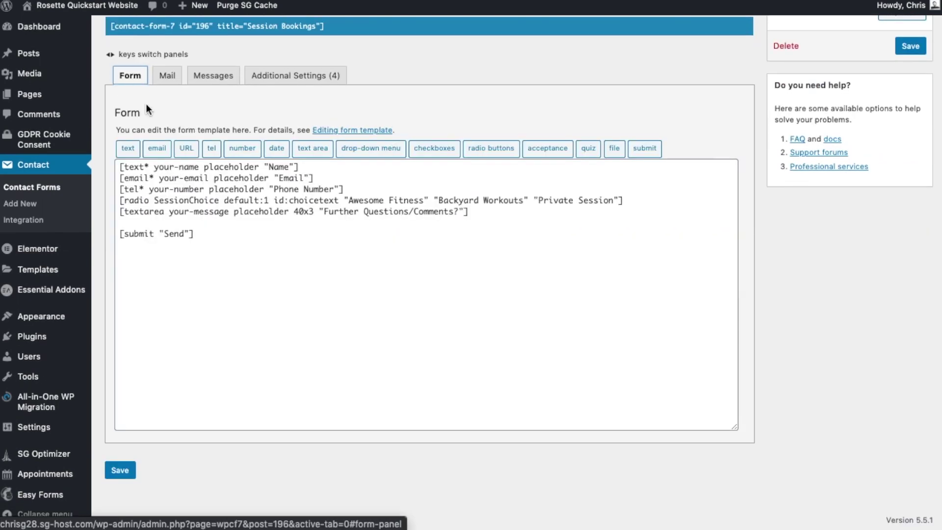
{"action": "left_click", "coordinate": [125, 471]}
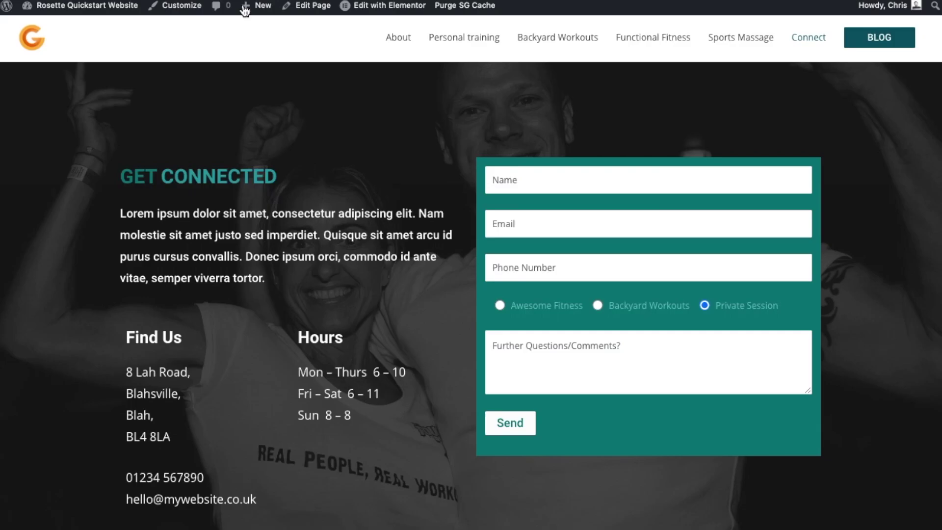
{"action": "key", "text": "super+r"}
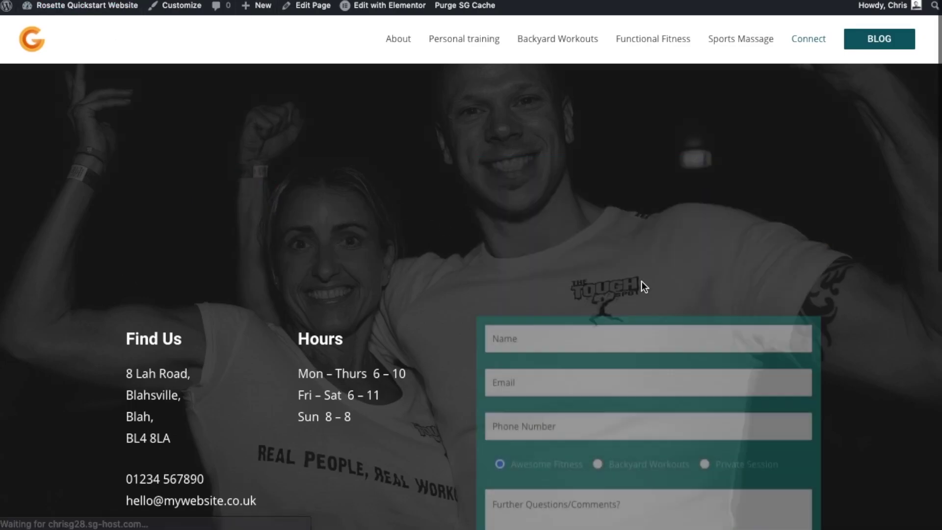